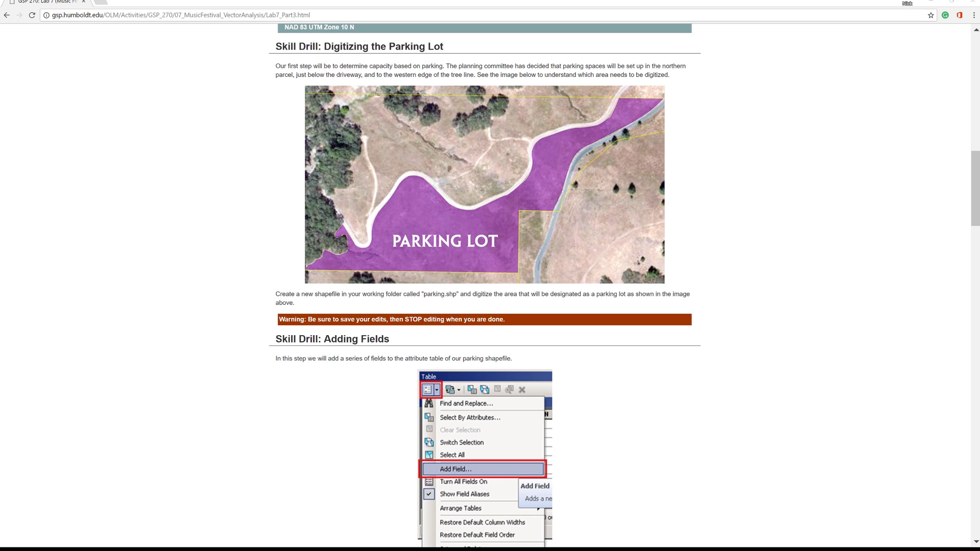
# - Leave the Chrome parking-lot lab page and bring up the ArcMap event site parcel map
pyautogui.hotkey('alt', 'Tab')
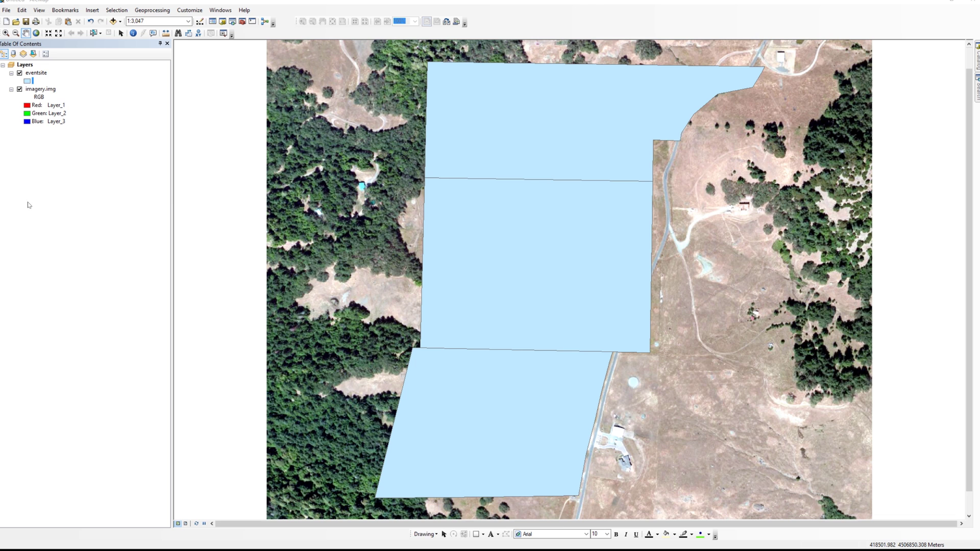
# - Turn on 'Store relative pathnames to data sources' in Map Document Properties
pyautogui.click(7, 10)
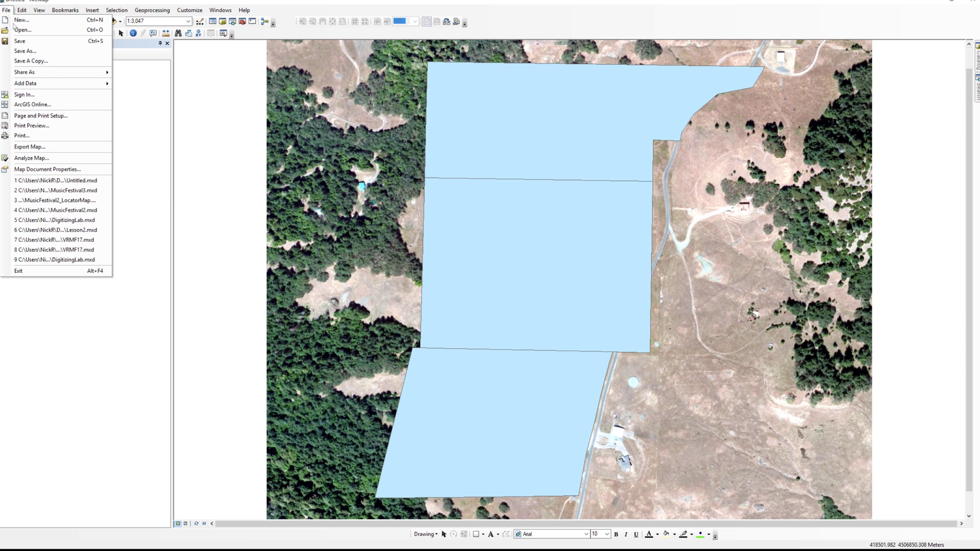
pyautogui.click(49, 170)
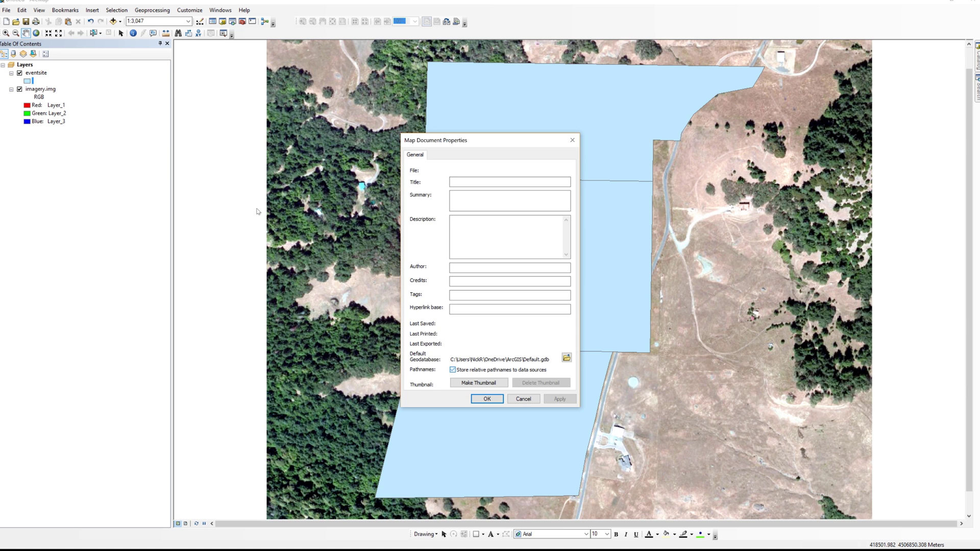
pyautogui.click(487, 399)
# - Save the map document under the name MusicFestival3 in the MusicFestival3 project folder
pyautogui.click(5, 10)
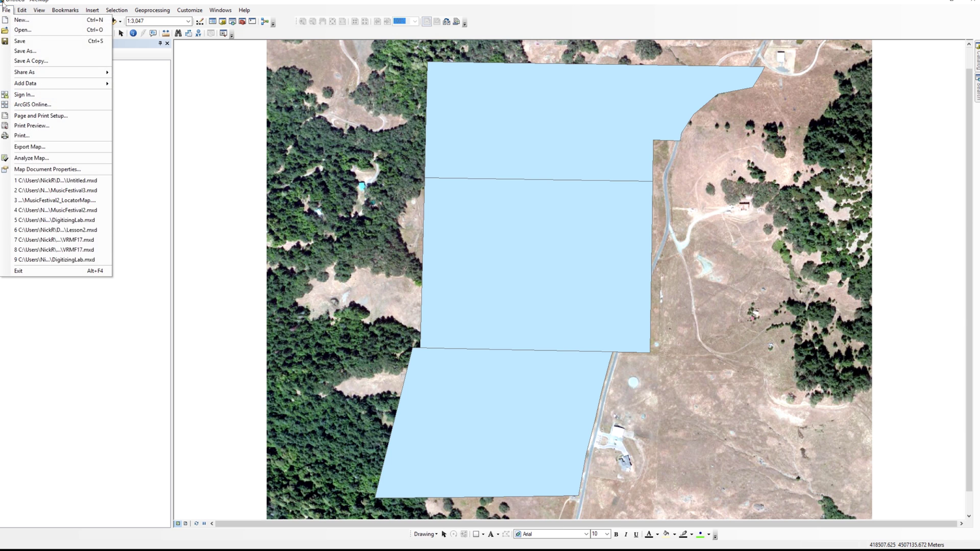
pyautogui.click(39, 51)
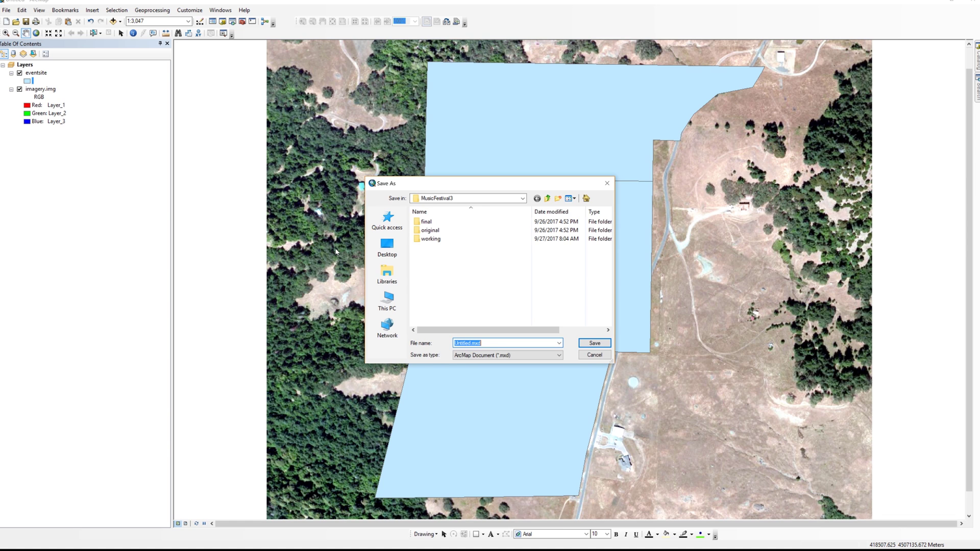
pyautogui.write('MusicFe')
pyautogui.write('stival3')
pyautogui.click(595, 342)
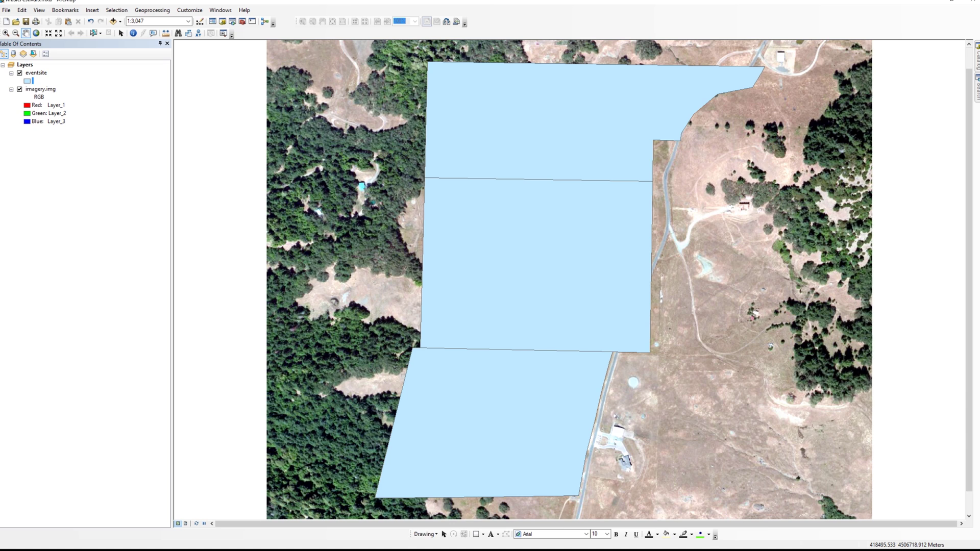
pyautogui.hotkey('alt', 'Tab')
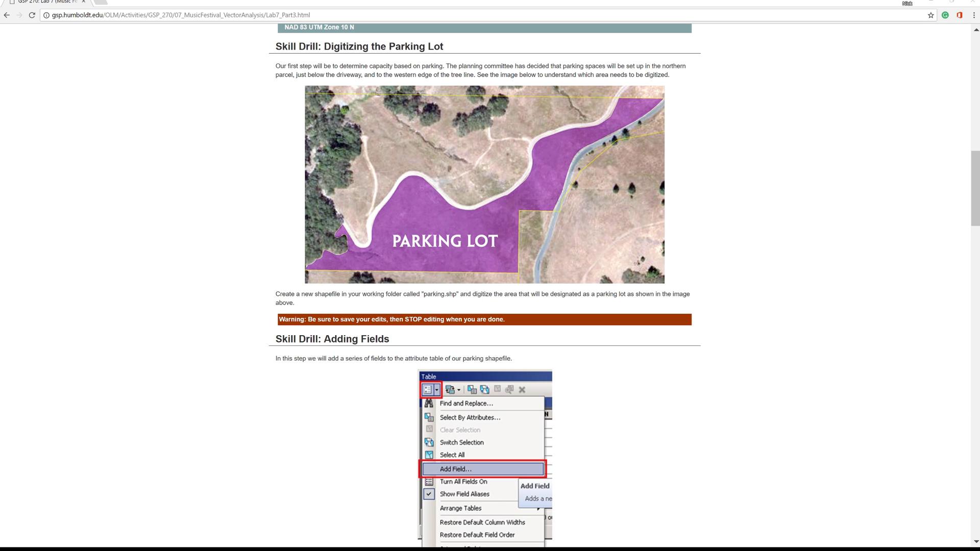
# - From the Catalog working folder, set up a new shapefile named parking_lot with Polygon feature type
pyautogui.hotkey('alt', 'Tab')
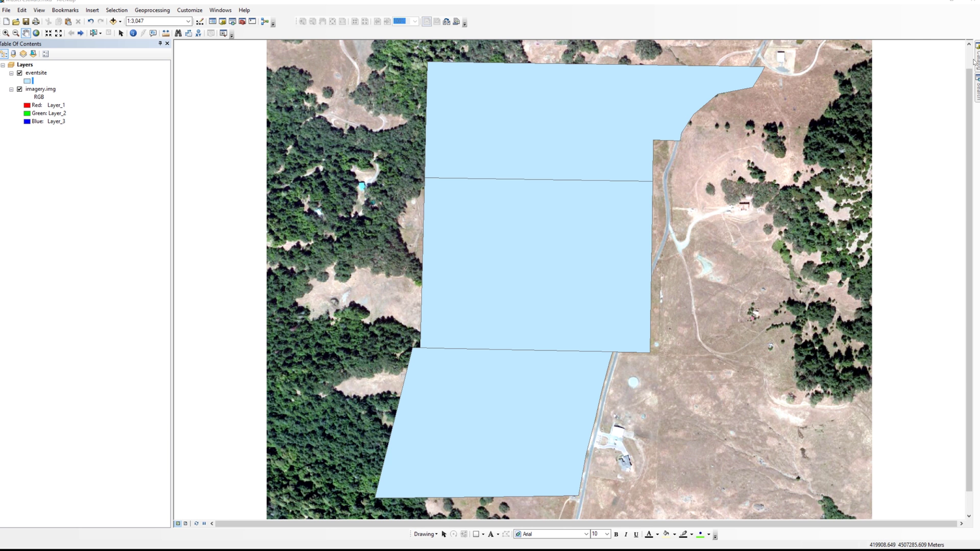
pyautogui.rightClick(872, 174)
pyautogui.click(892, 234)
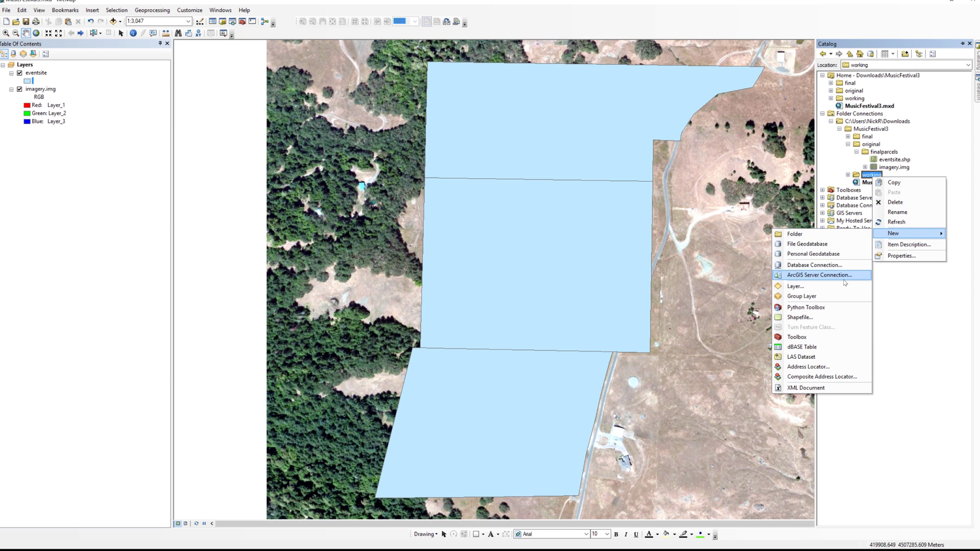
pyautogui.click(823, 322)
pyautogui.write('parking_lot')
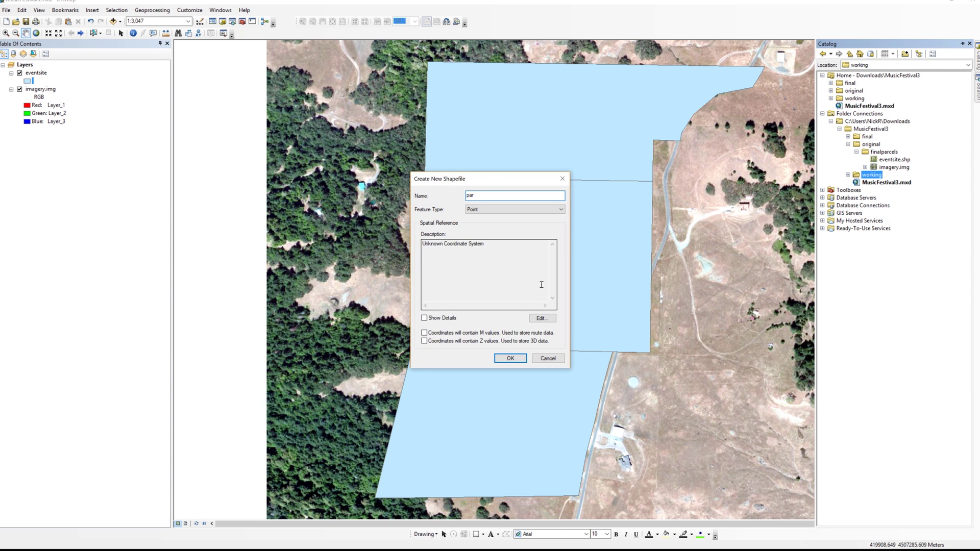
pyautogui.click(536, 210)
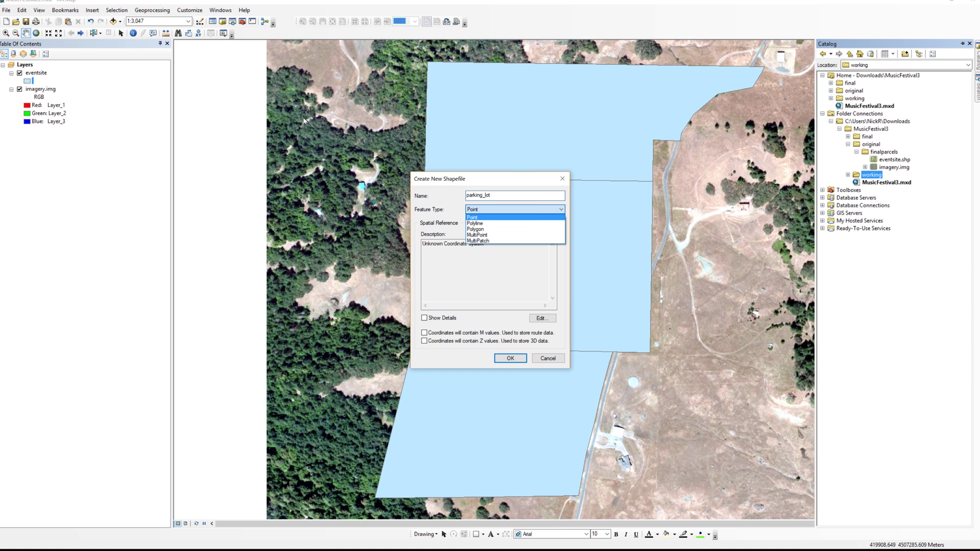
pyautogui.click(516, 230)
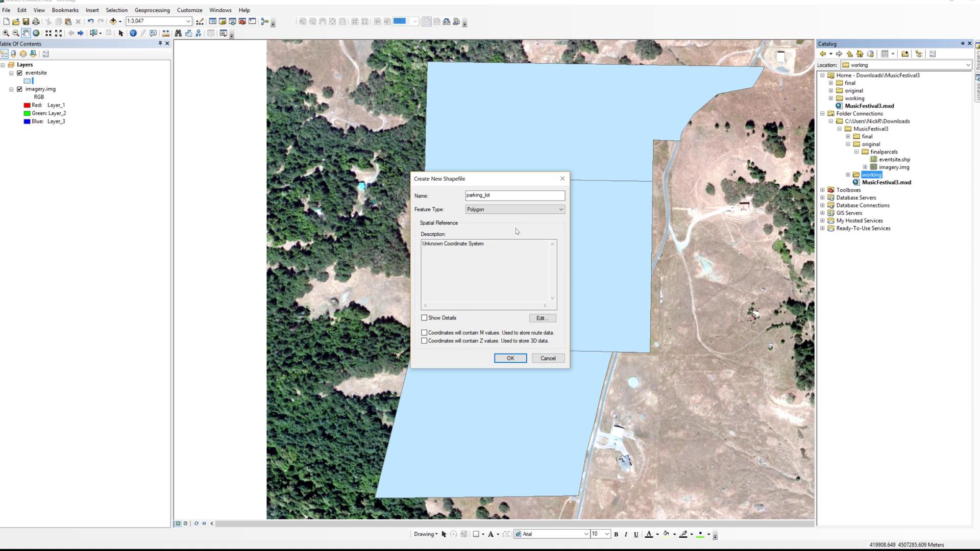
# - Give parking_lot the NAD 1983 UTM Zone 10N projected coordinate system and create the shapefile
pyautogui.click(539, 318)
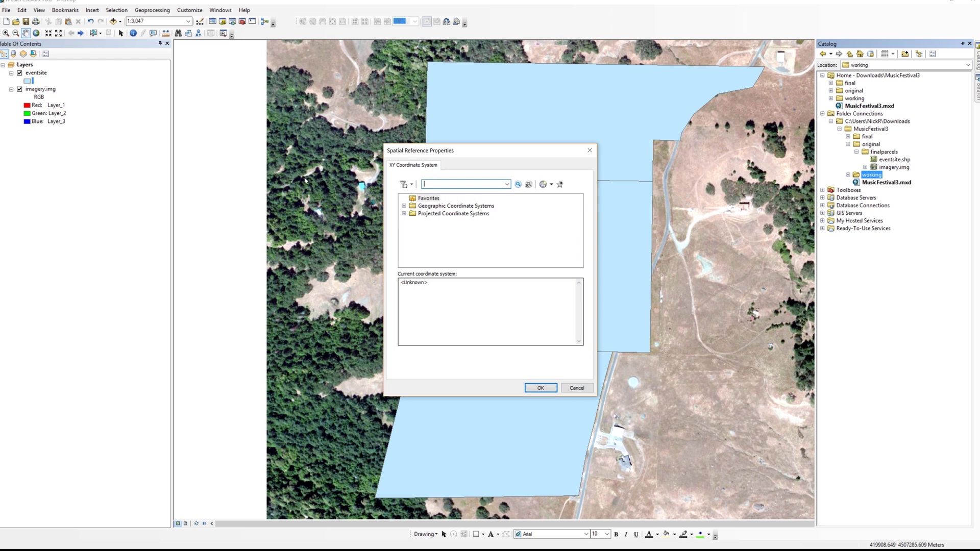
pyautogui.click(404, 214)
pyautogui.scroll(-3, 431, 245)
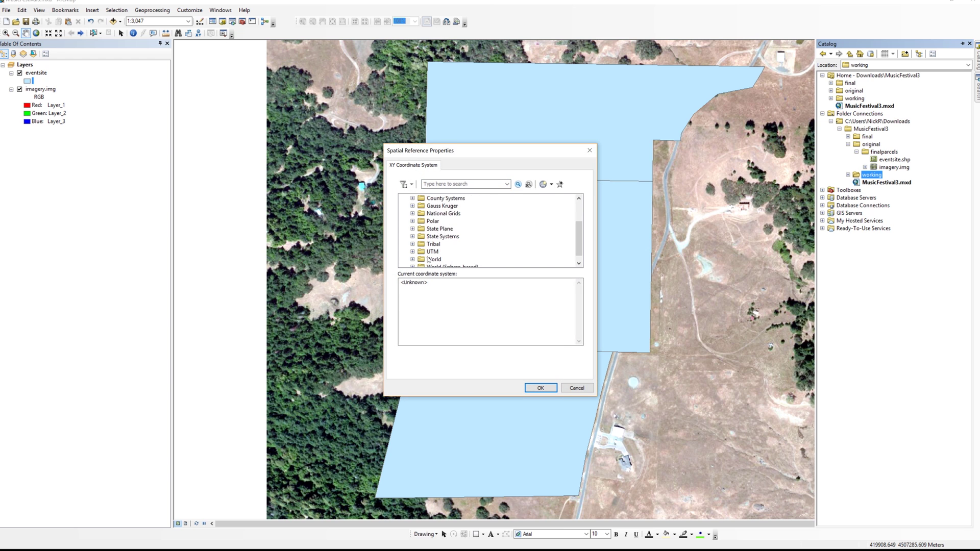
pyautogui.click(413, 251)
pyautogui.scroll(-3, 436, 244)
pyautogui.click(446, 244)
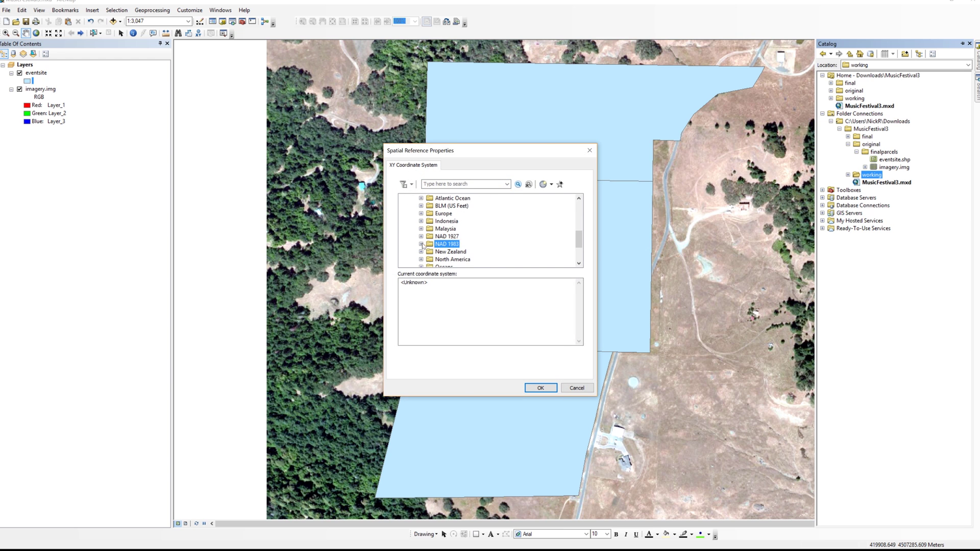
pyautogui.click(479, 256)
pyautogui.doubleClick(479, 256)
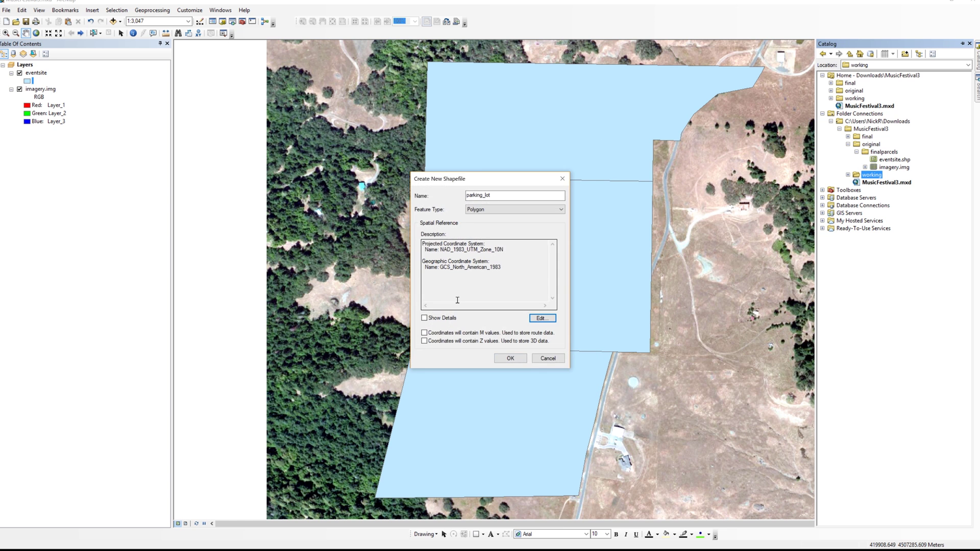
pyautogui.click(510, 358)
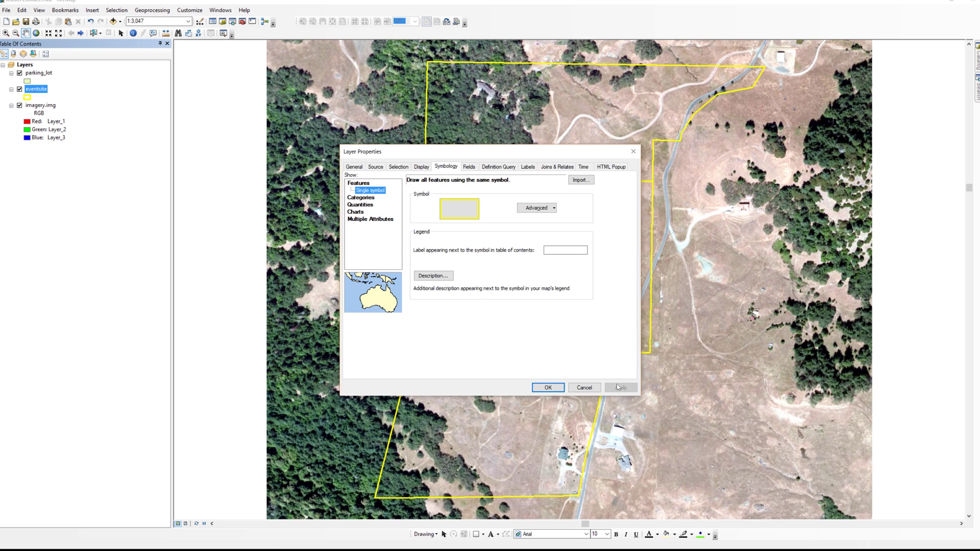
# - Apply the hollow yellow event site outline, zoom to the northern parcel, and select parking_lot
pyautogui.click(619, 387)
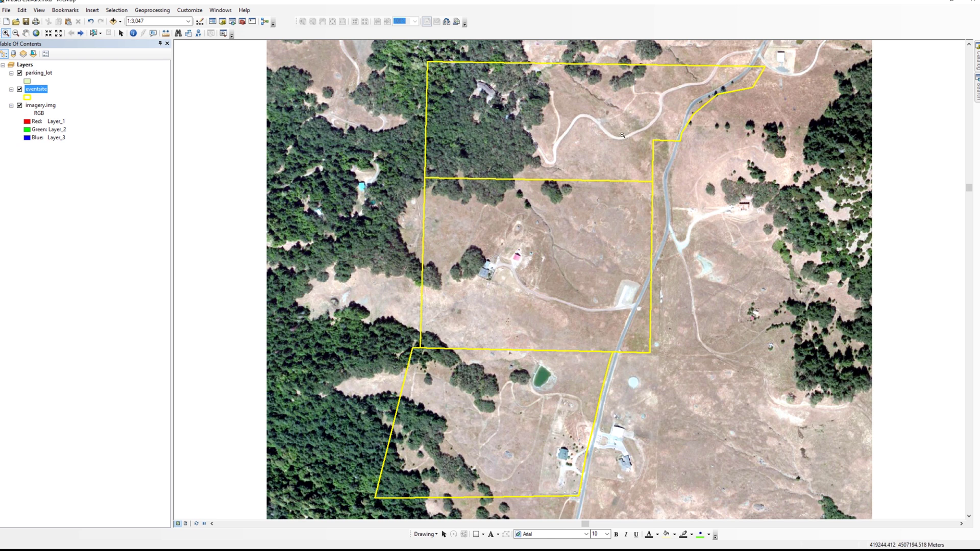
pyautogui.moveTo(516, 60); pyautogui.dragTo(752, 200)
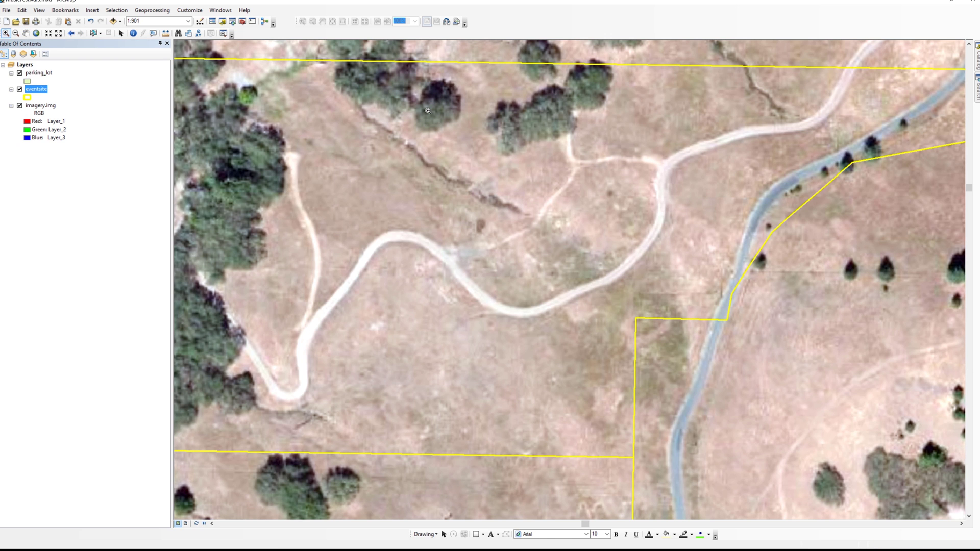
pyautogui.click(39, 73)
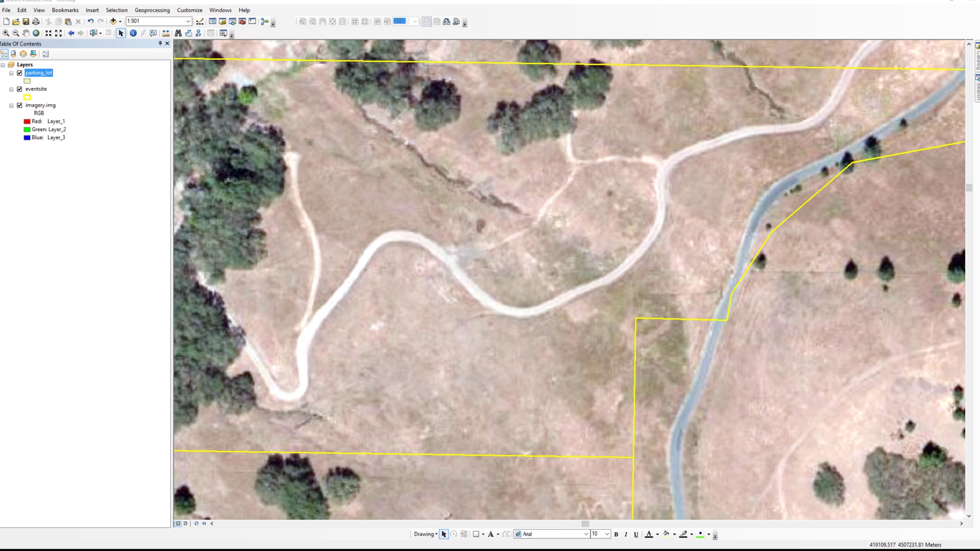
# - Start editing the parking_lot layer and dock the Editor toolbar along the top
pyautogui.rightClick(48, 78)
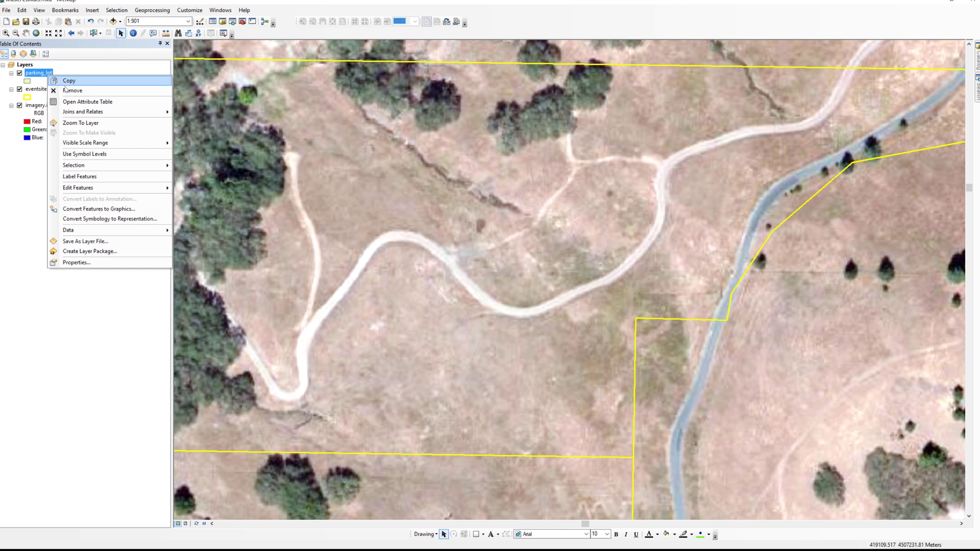
pyautogui.moveTo(77, 188)
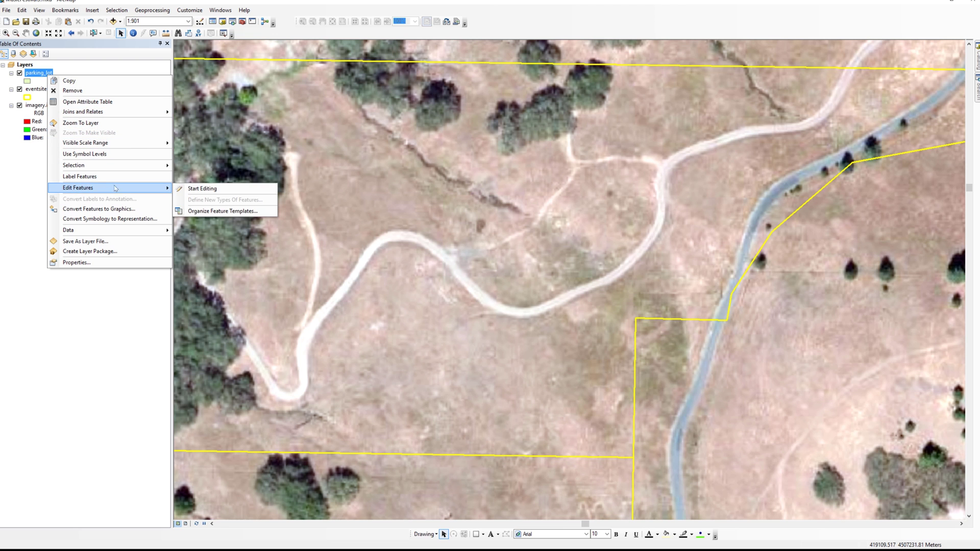
pyautogui.click(201, 189)
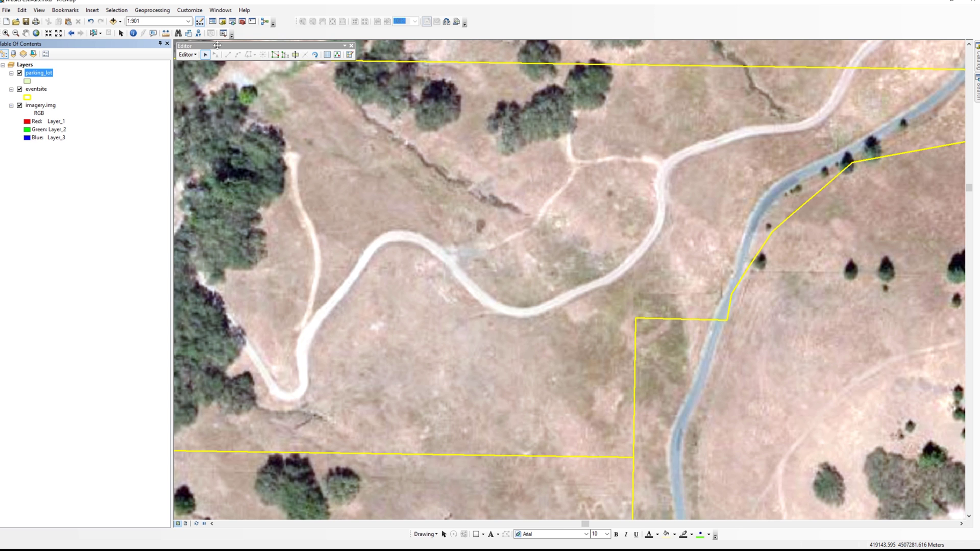
pyautogui.moveTo(216, 47); pyautogui.dragTo(528, 21)
pyautogui.click(525, 21)
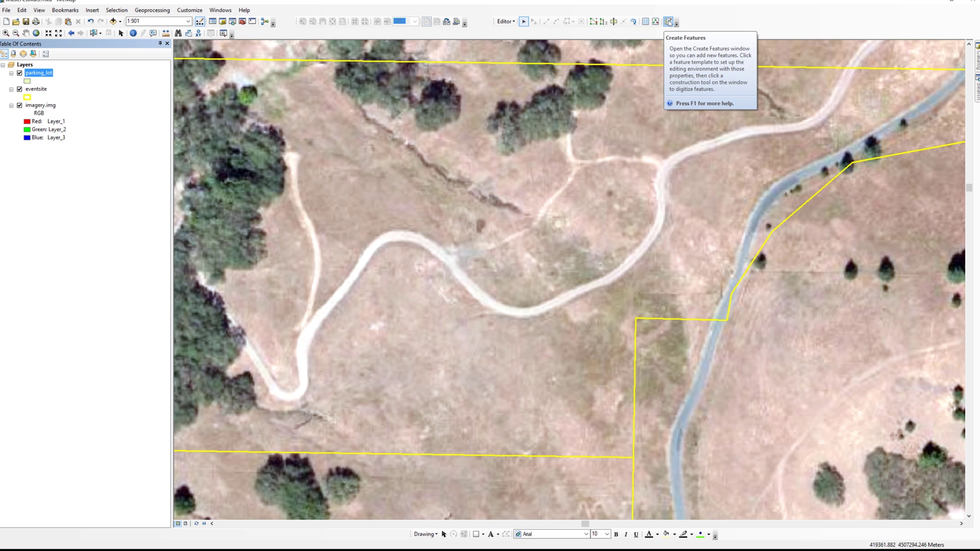
# - Draw the parking lot polygon from the parking_lot template below the driveway, then stop editing
pyautogui.click(669, 21)
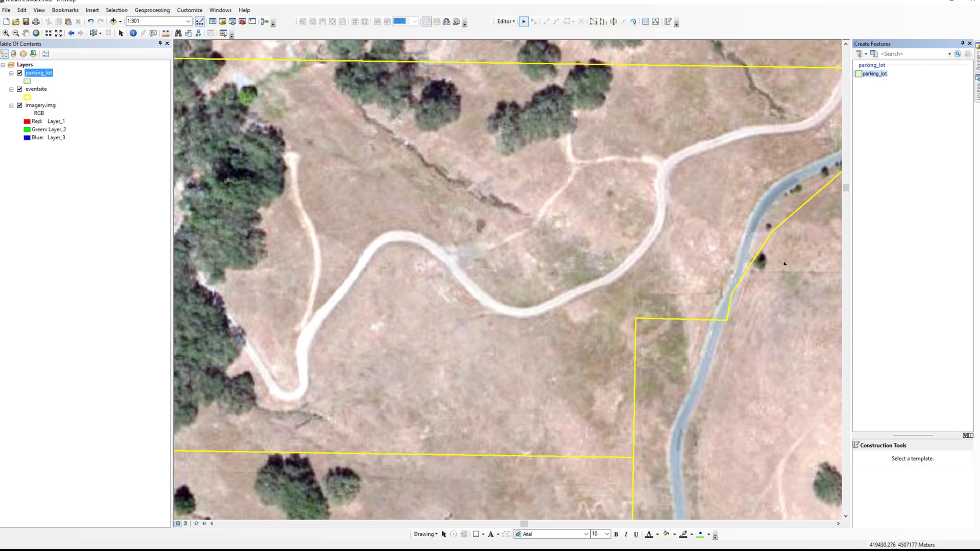
pyautogui.click(874, 74)
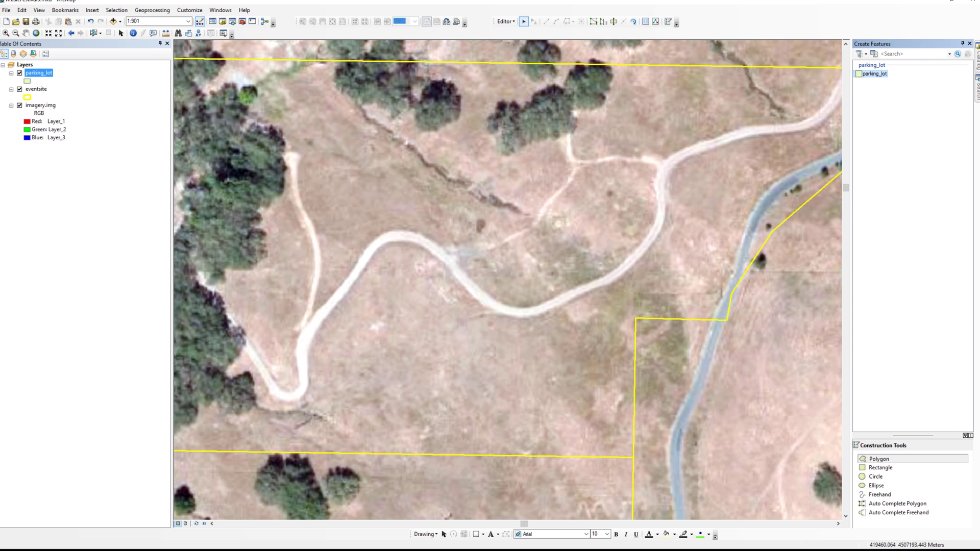
pyautogui.click(875, 460)
pyautogui.scroll(-1, 508, 280)
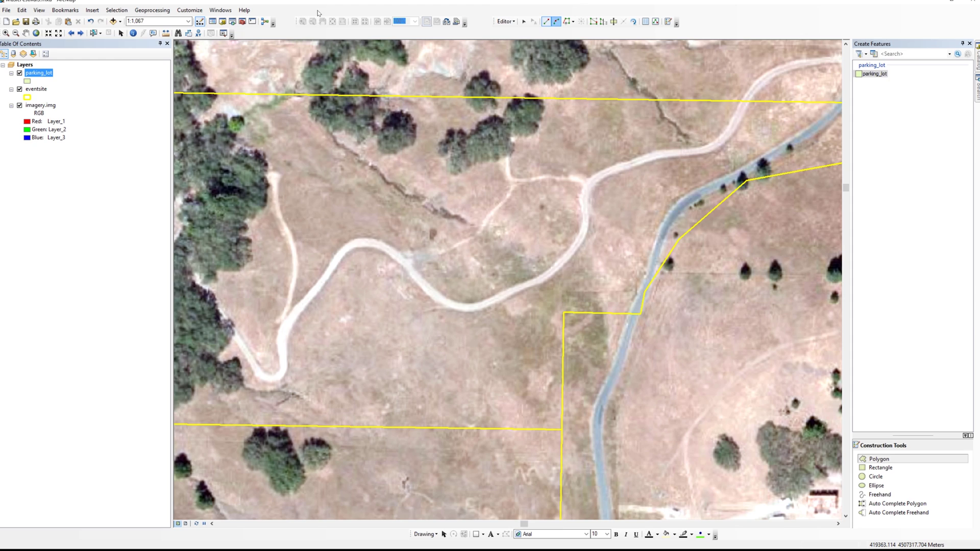
pyautogui.scroll(-1, 556, 42)
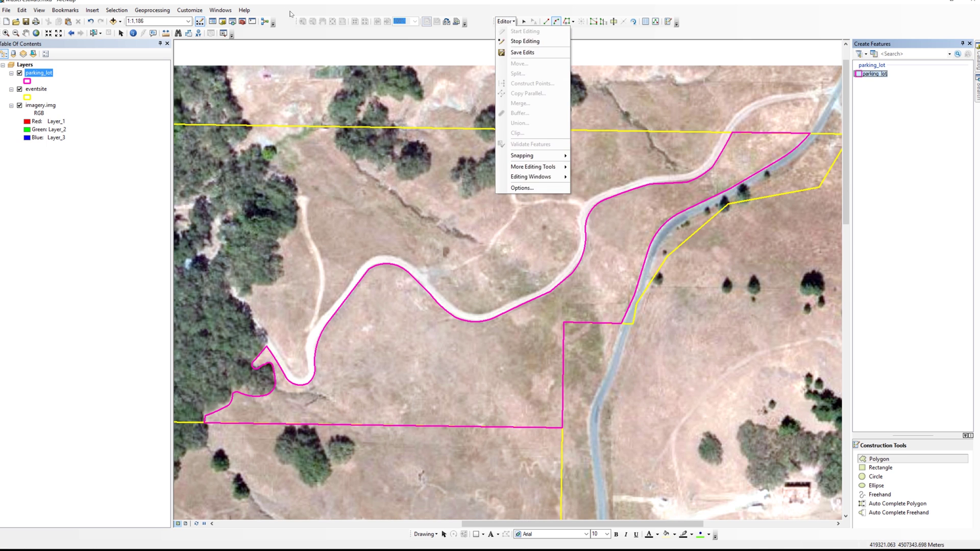
pyautogui.click(524, 41)
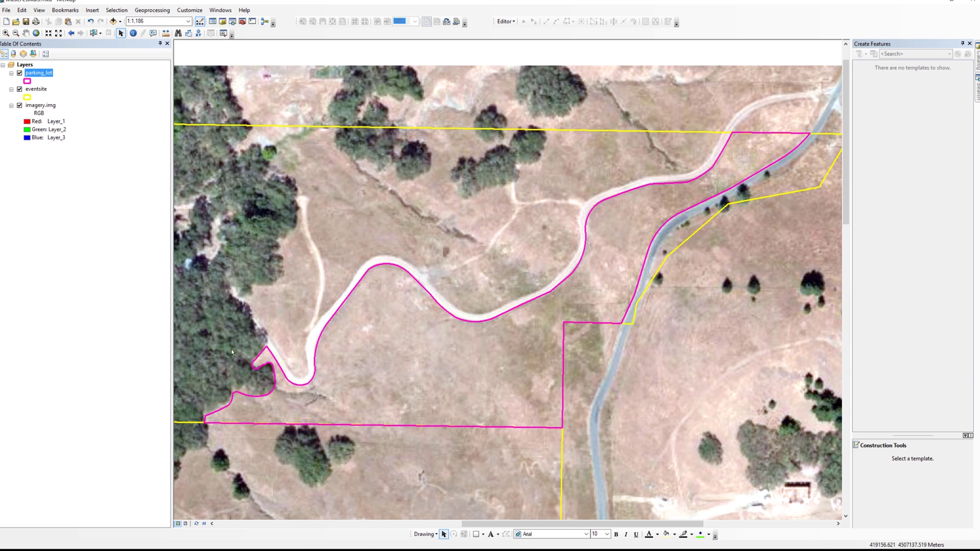